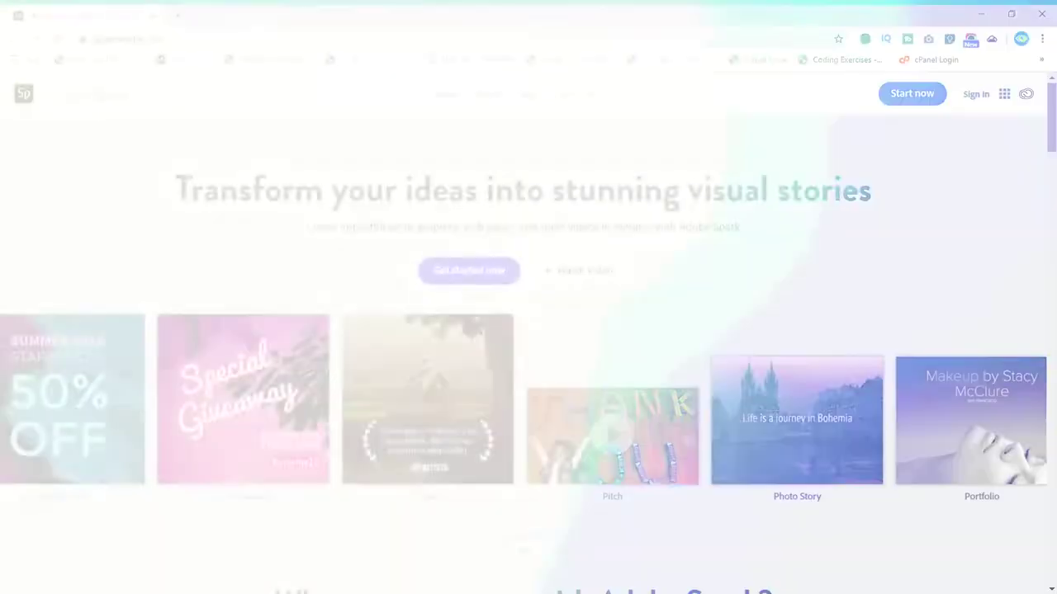
Step: Go to spark.adobe.com in Chrome to show the Spark project types
scroll(524, 332, "down", 2)
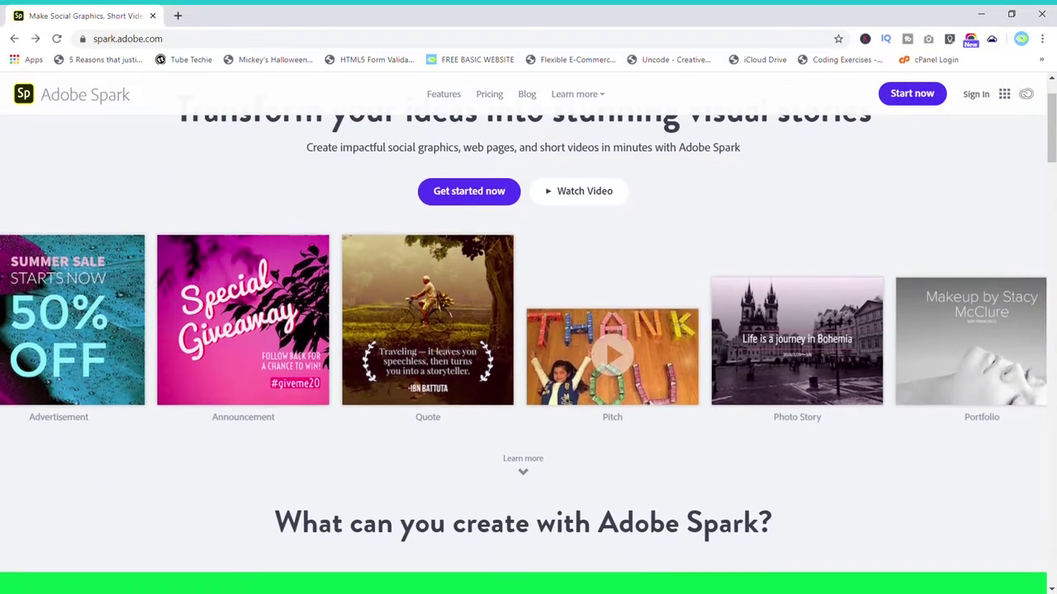
scroll(523, 331, "down", 2)
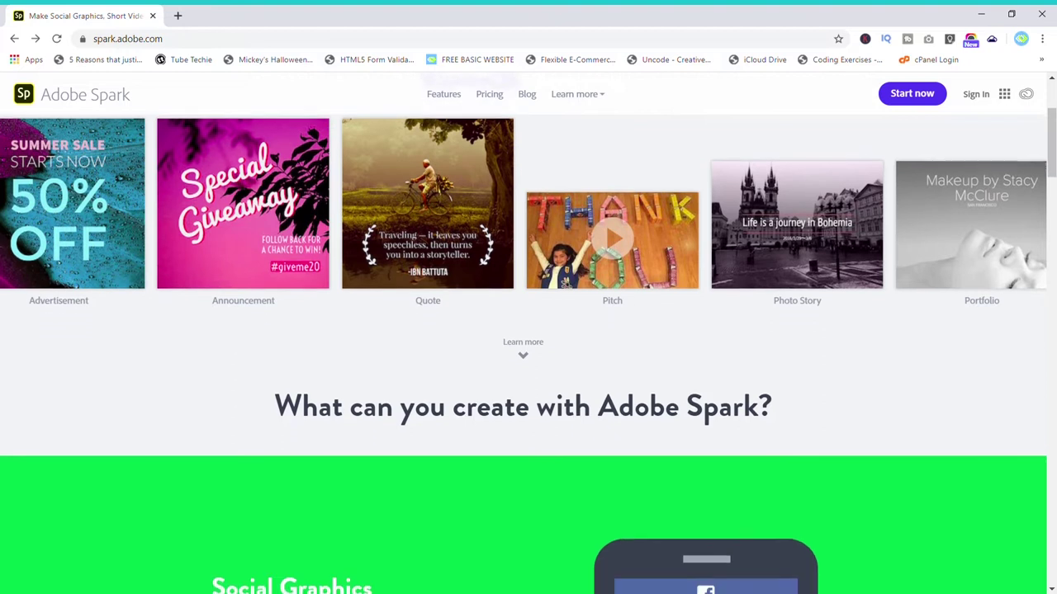
scroll(524, 332, "down", 2)
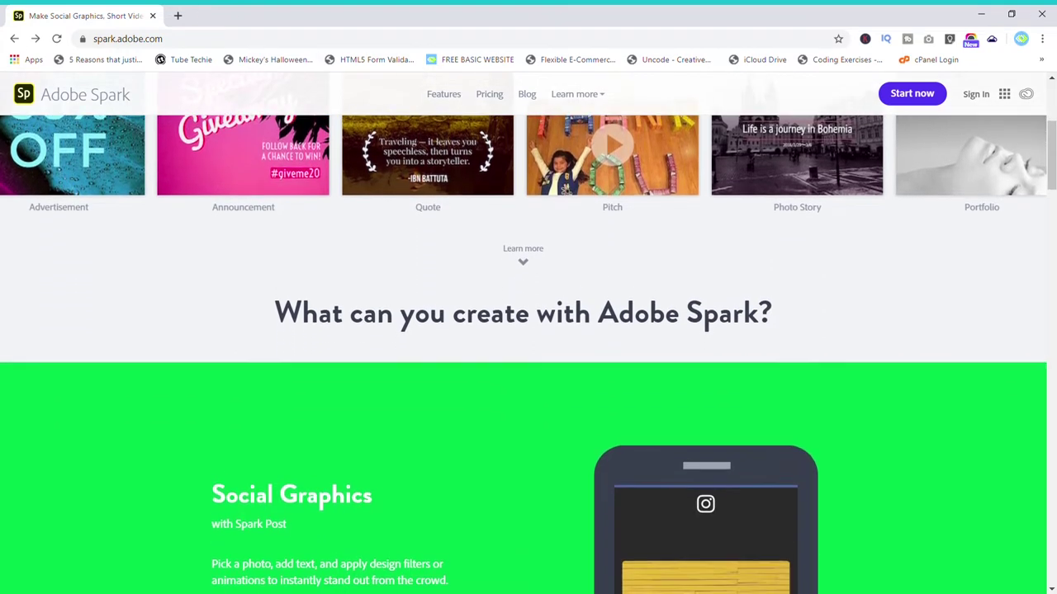
scroll(523, 332, "down", 2)
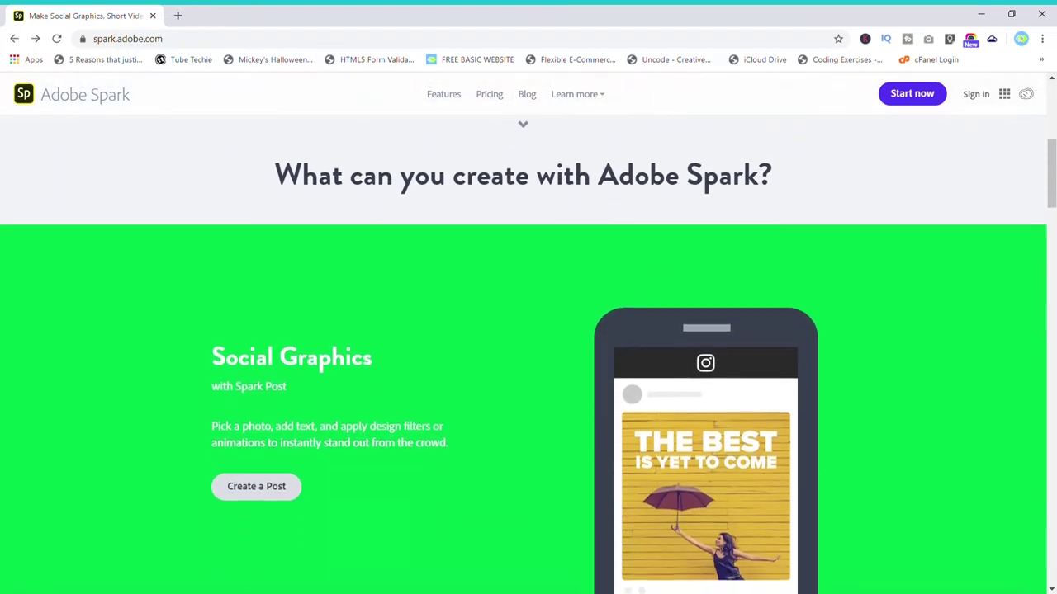
scroll(523, 332, "down", 2)
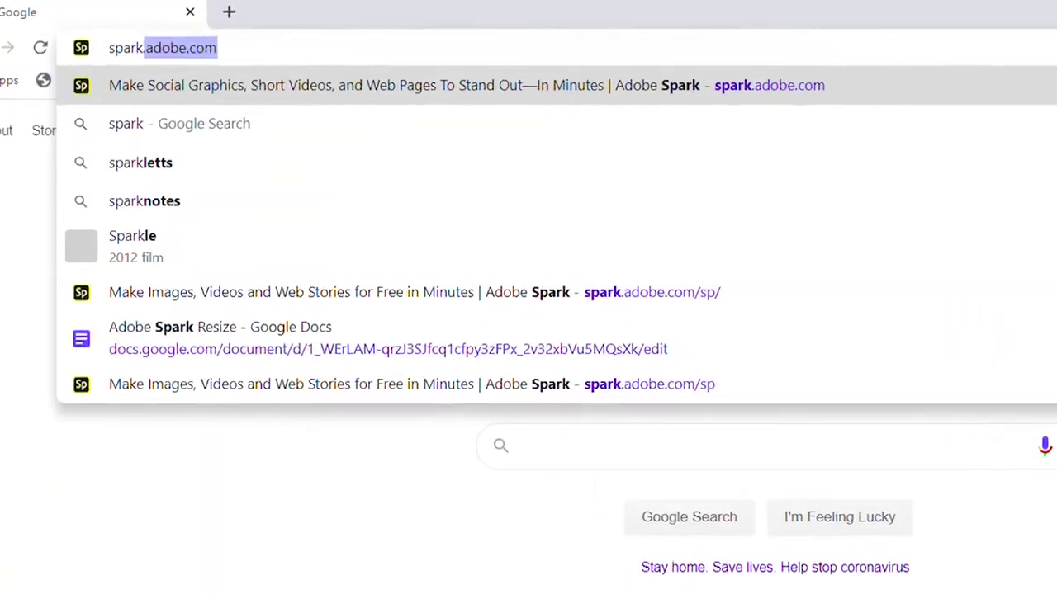
type(".adobe.com/")
key("Return")
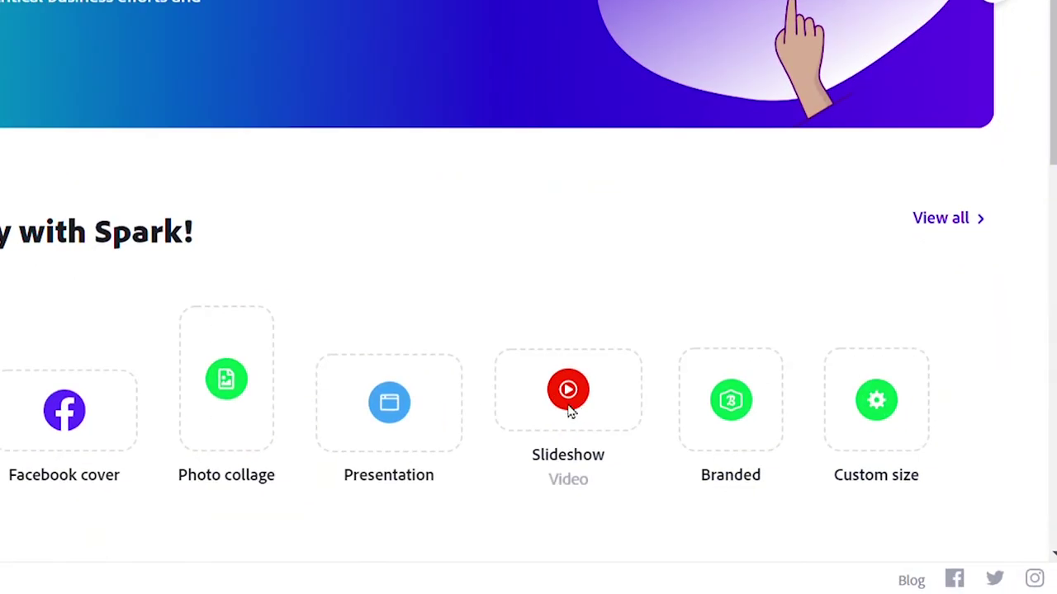
Step: Start a Slideshow video and scroll through the story template carousel
left_click(573, 406)
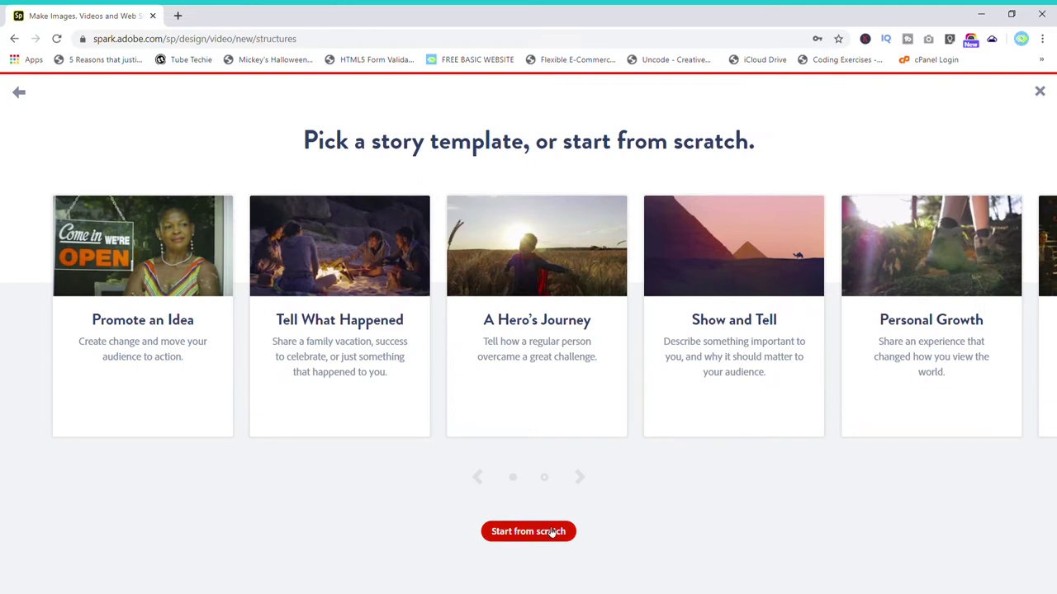
scroll(685, 389, "right", 3)
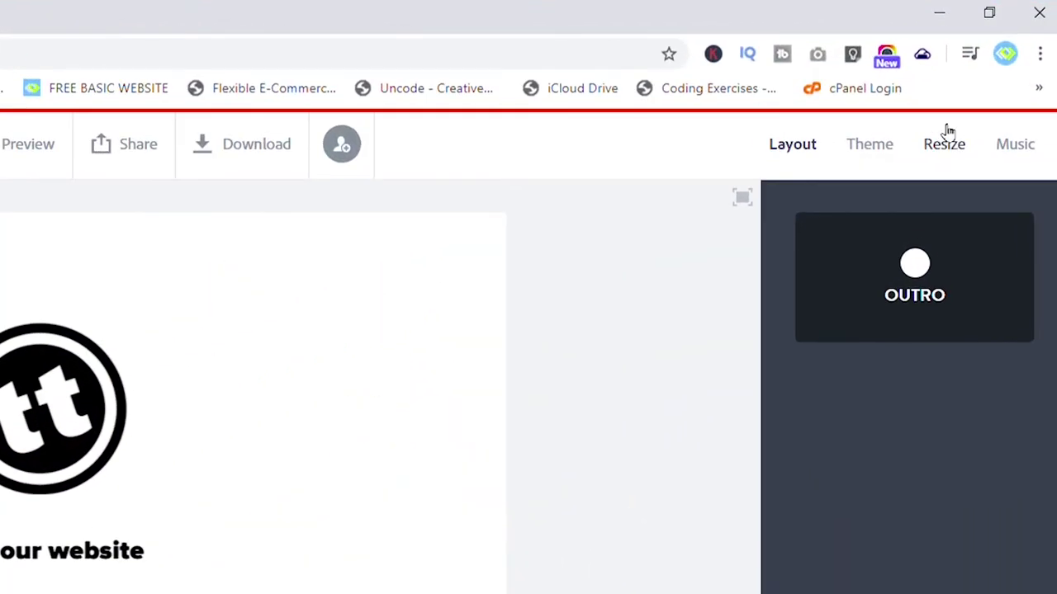
Step: Switch the video's size to square, then widescreen, then back to square
left_click(946, 140)
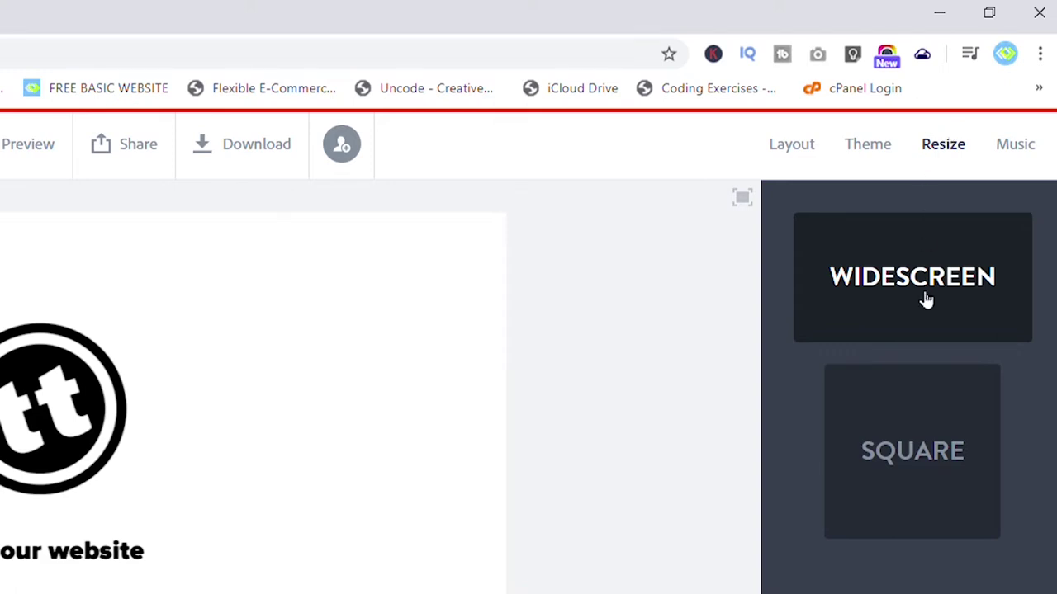
left_click(917, 468)
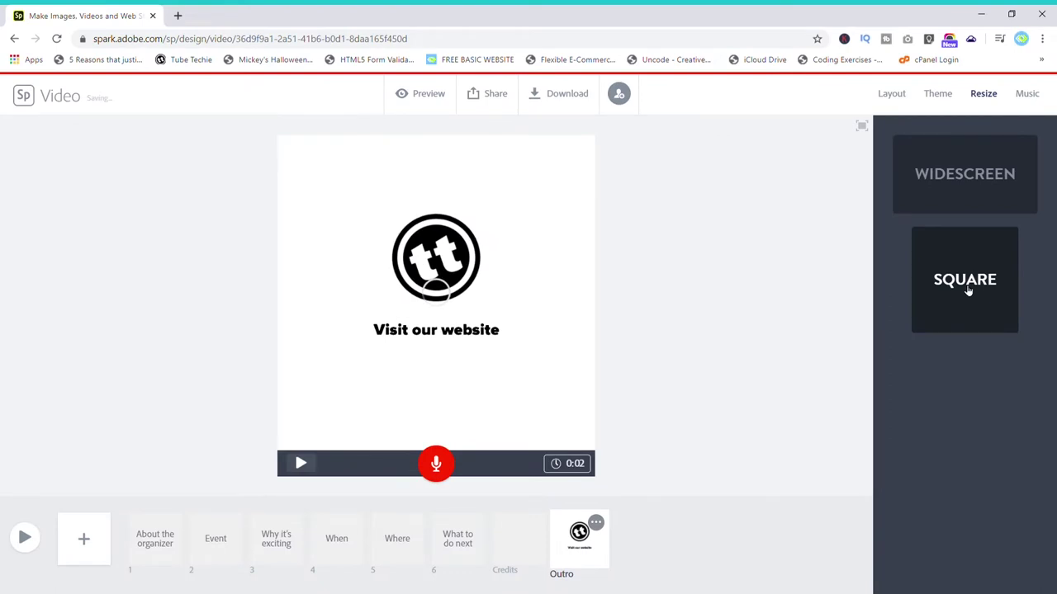
left_click(977, 194)
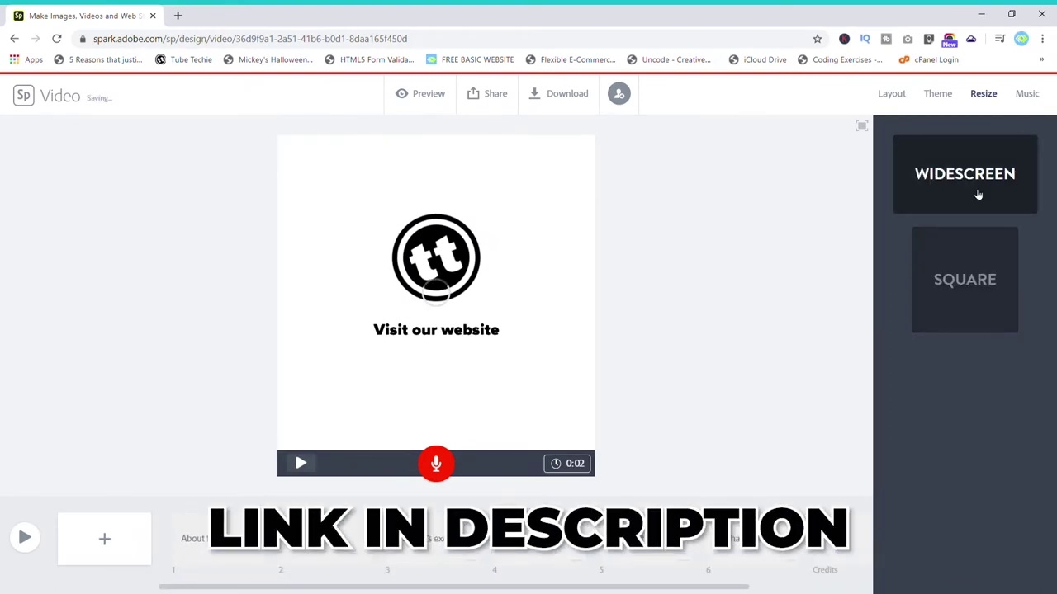
left_click(977, 279)
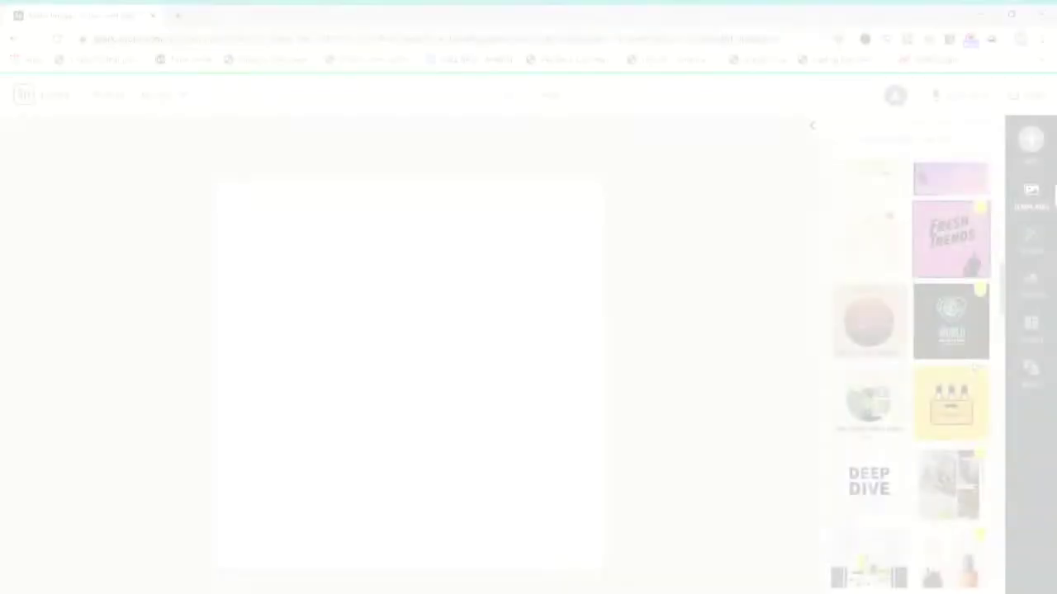
scroll(975, 366, "down", 3)
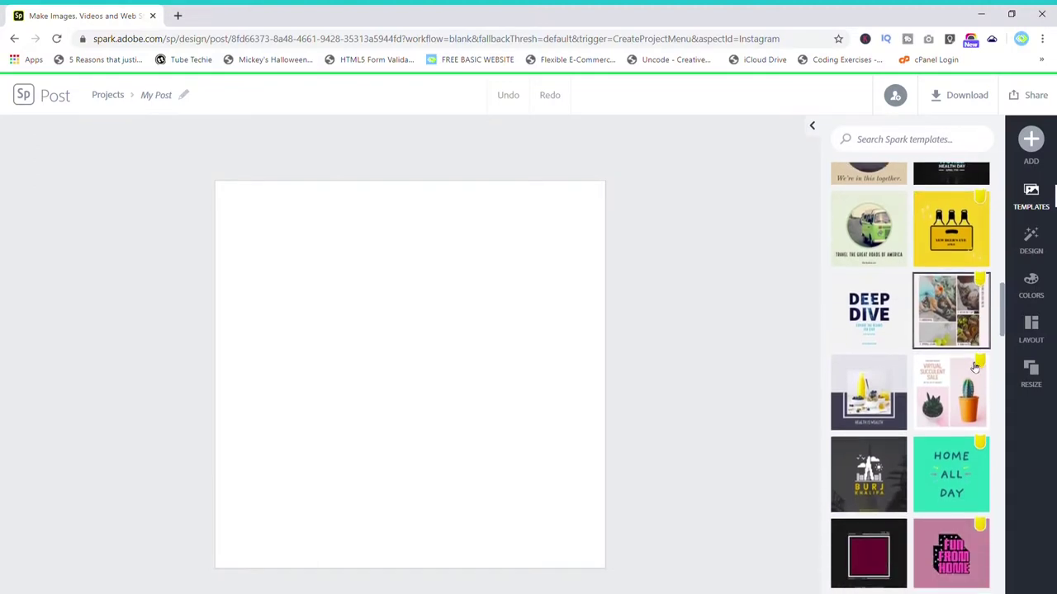
Step: Preview the post templates and apply the Hello Spring design
scroll(975, 366, "down", 3)
left_click(868, 371)
left_click(584, 333)
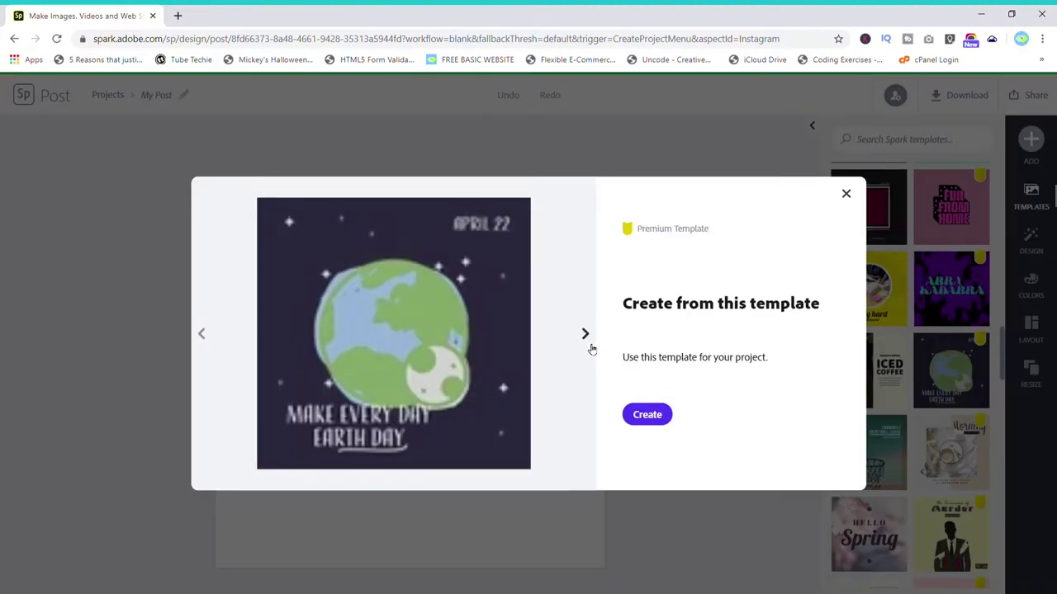
left_click(591, 349)
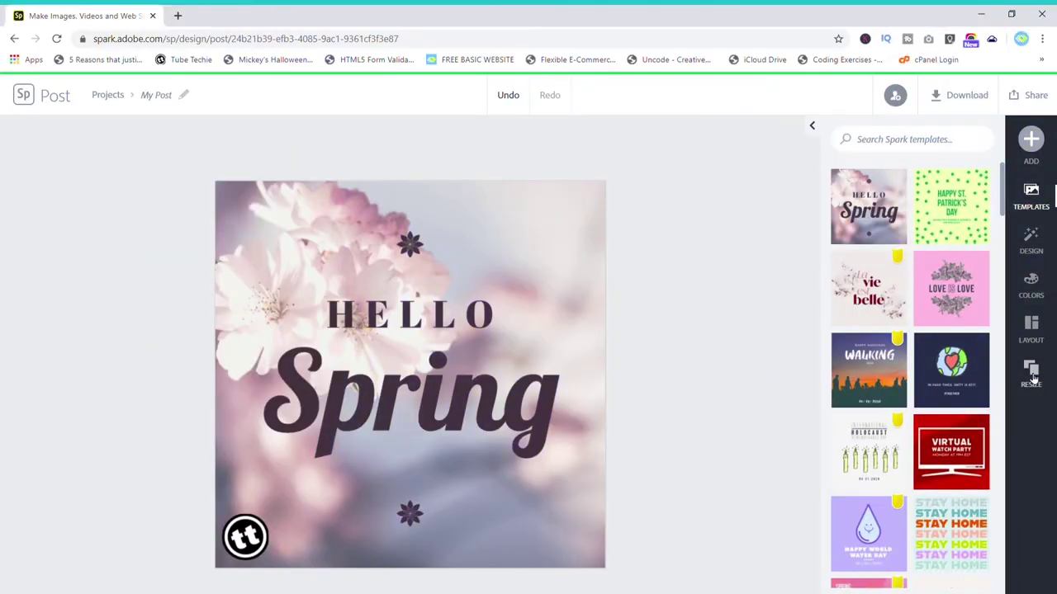
Step: Resize the Hello Spring post to Instagram Story, then Instagram Portrait
left_click(1032, 376)
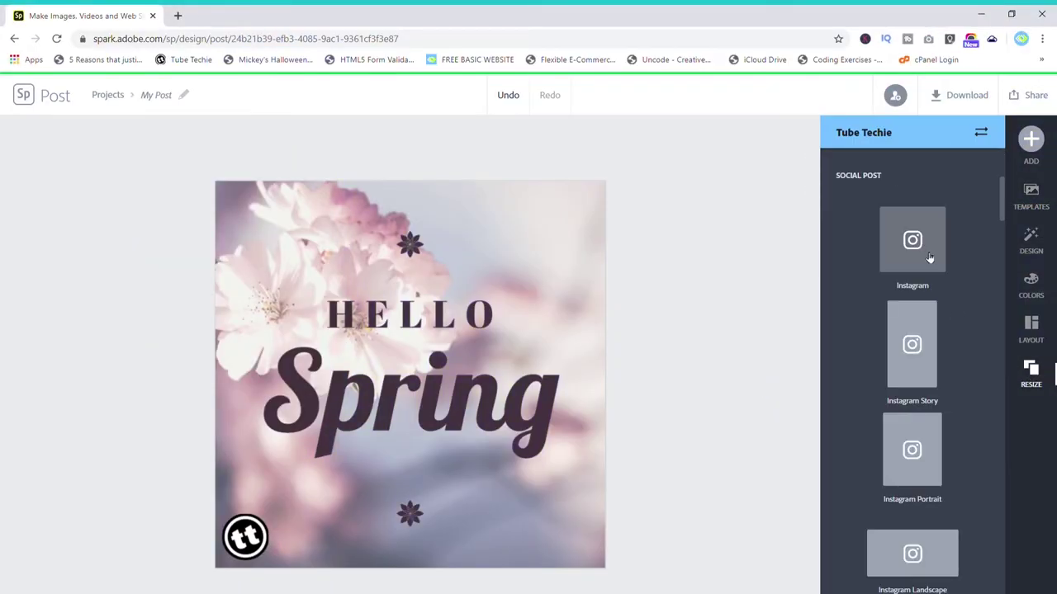
left_click(928, 344)
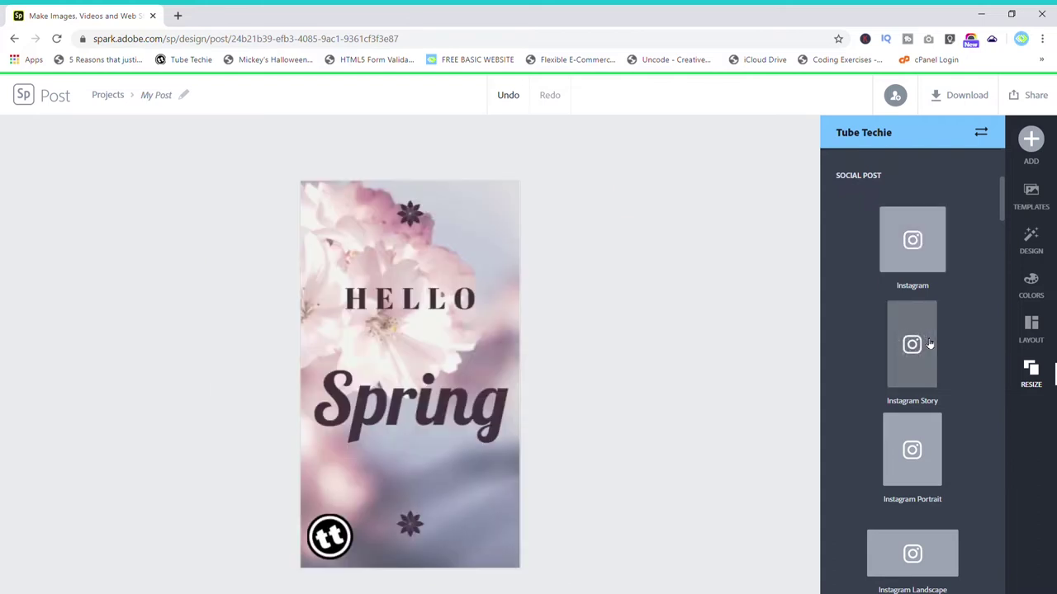
scroll(924, 347, "down", 1)
left_click(921, 356)
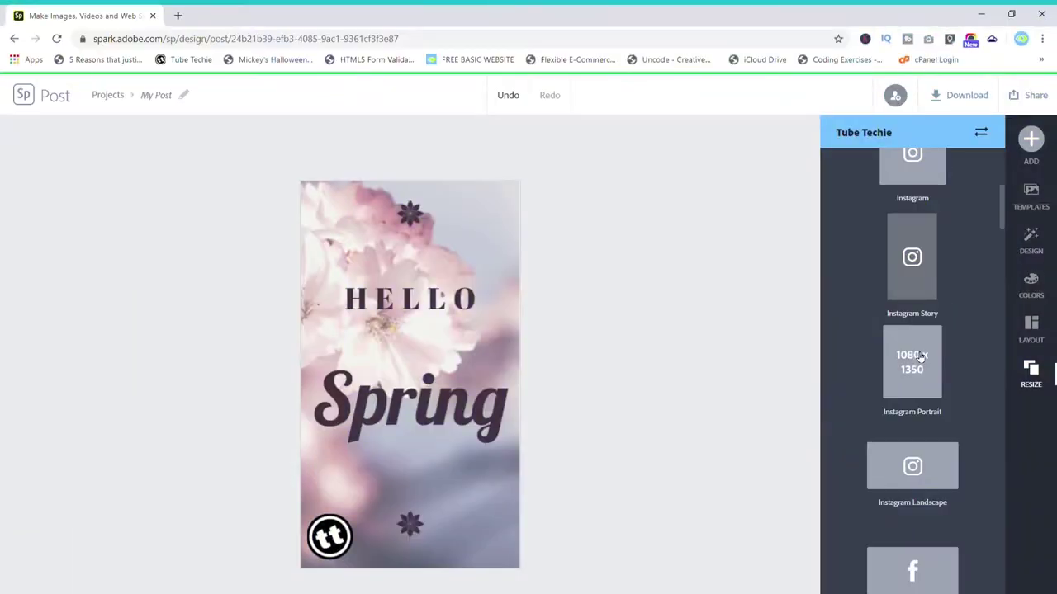
Step: Resize the Hello Spring design to Instagram Portrait, then to Instagram Landscape
left_click(920, 356)
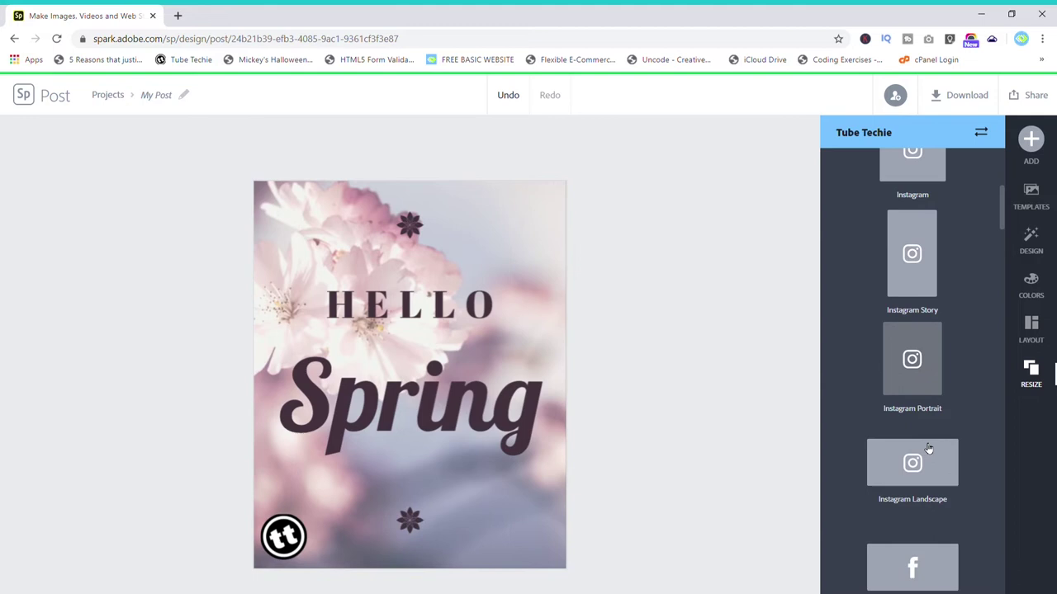
scroll(927, 451, "down", 2)
left_click(930, 394)
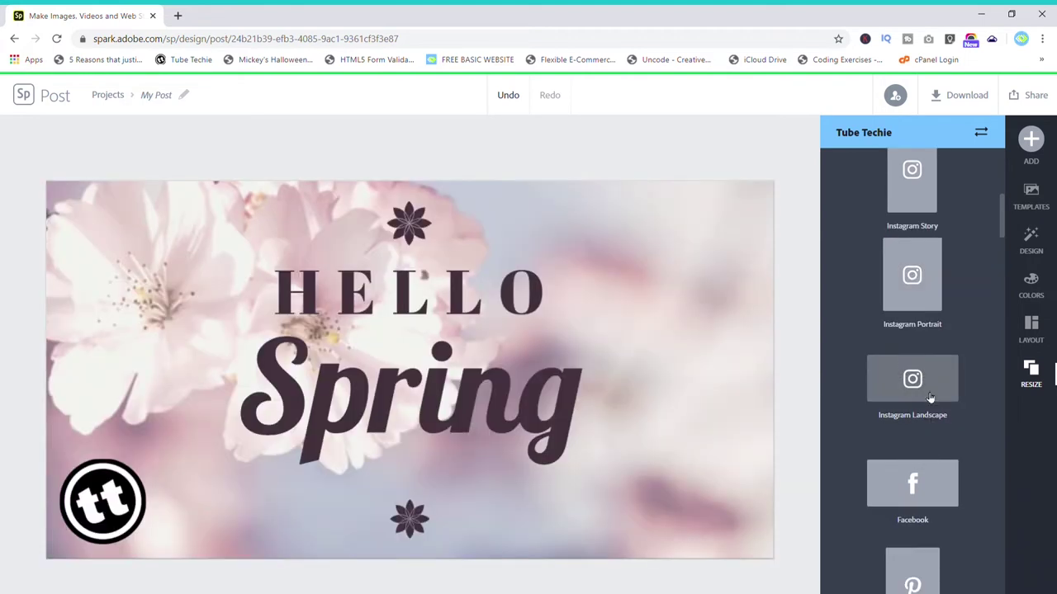
scroll(932, 396, "down", 3)
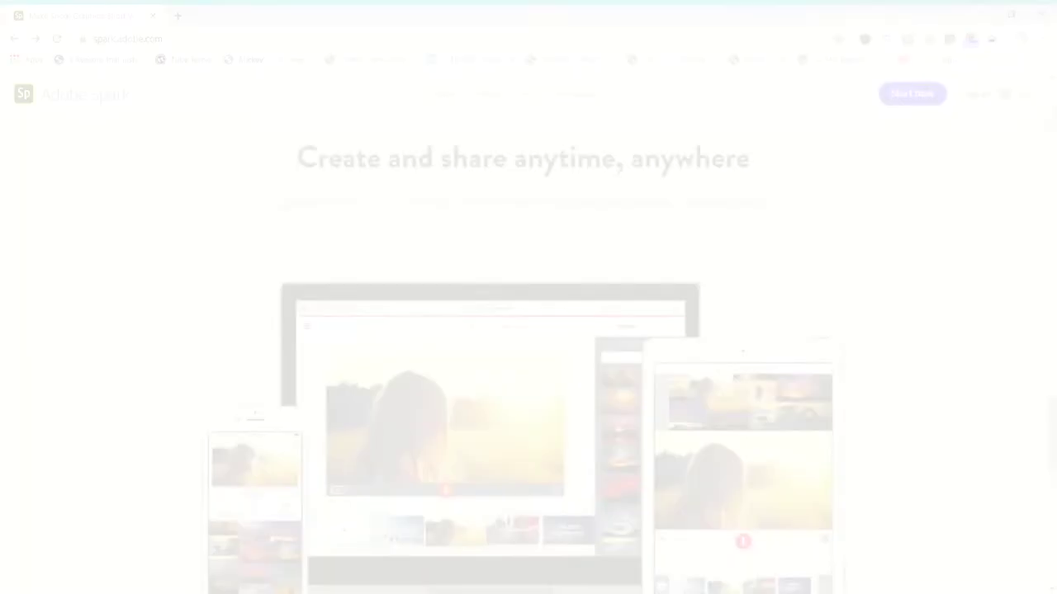
scroll(528, 330, "down", 3)
scroll(528, 330, "down", 3)
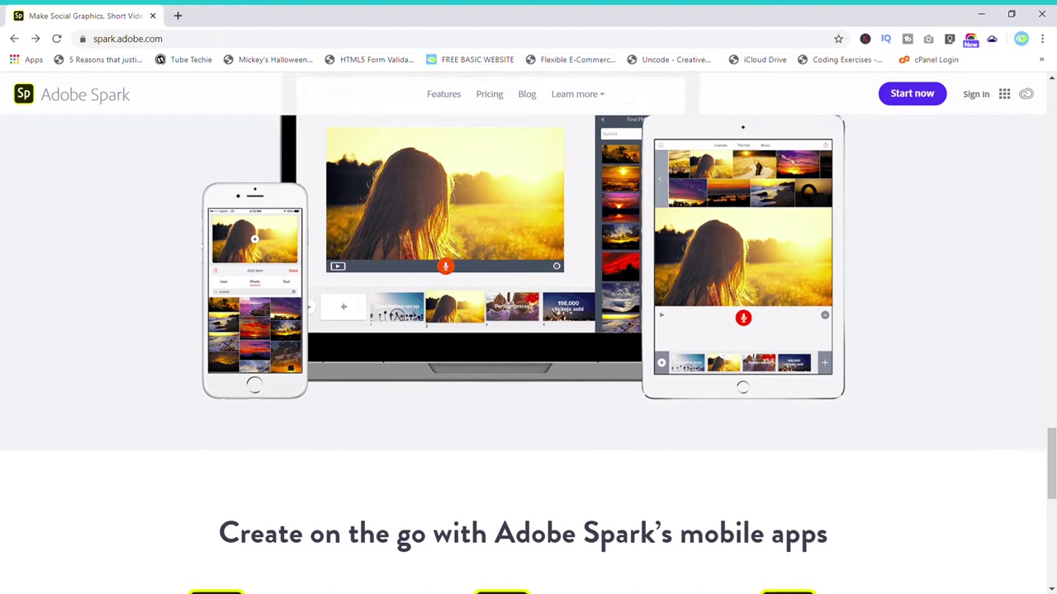
scroll(528, 331, "down", 2)
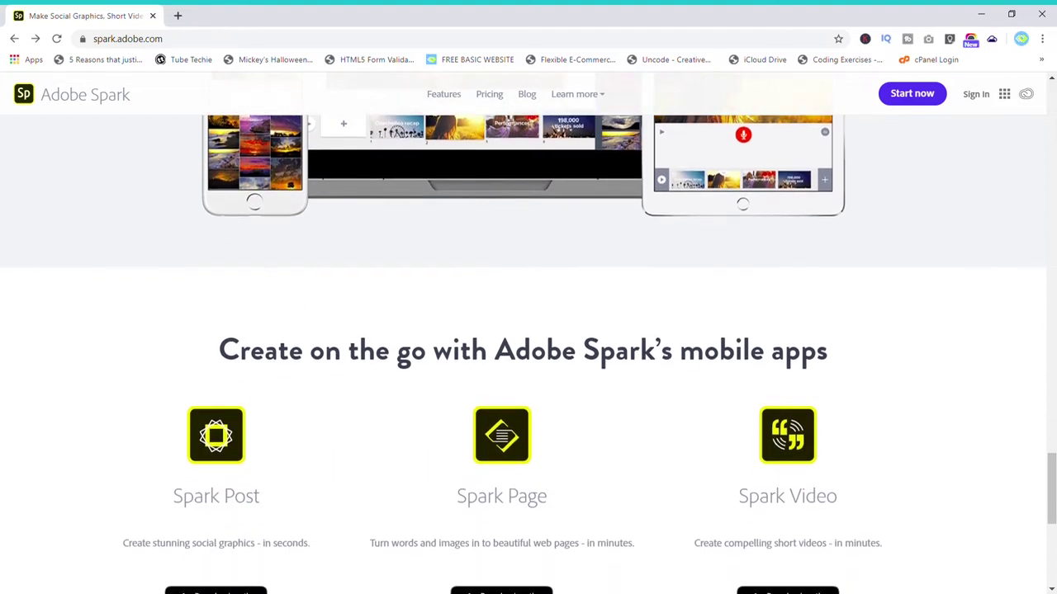
scroll(528, 330, "down", 1)
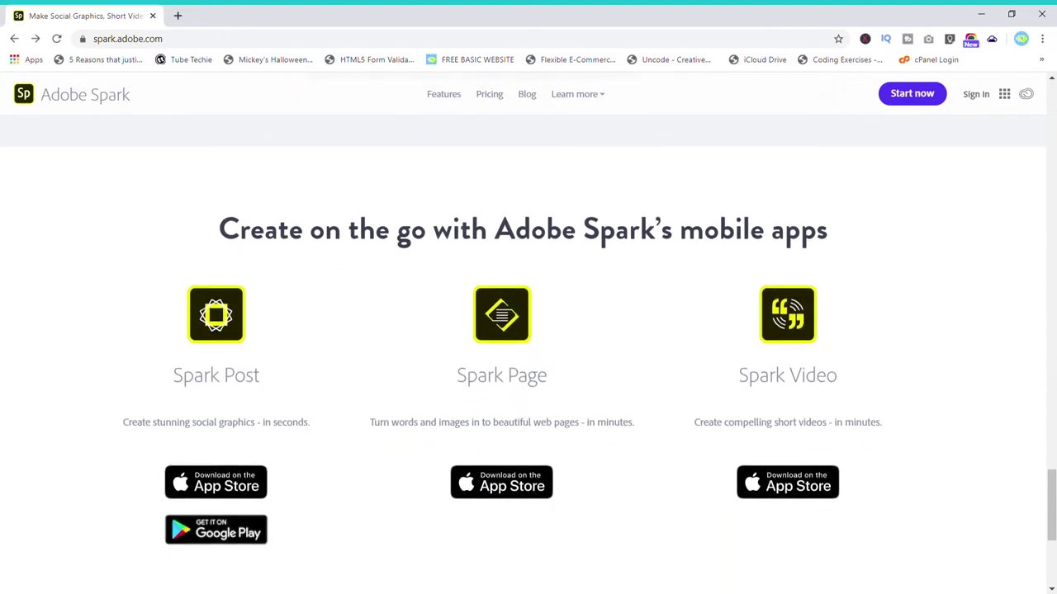